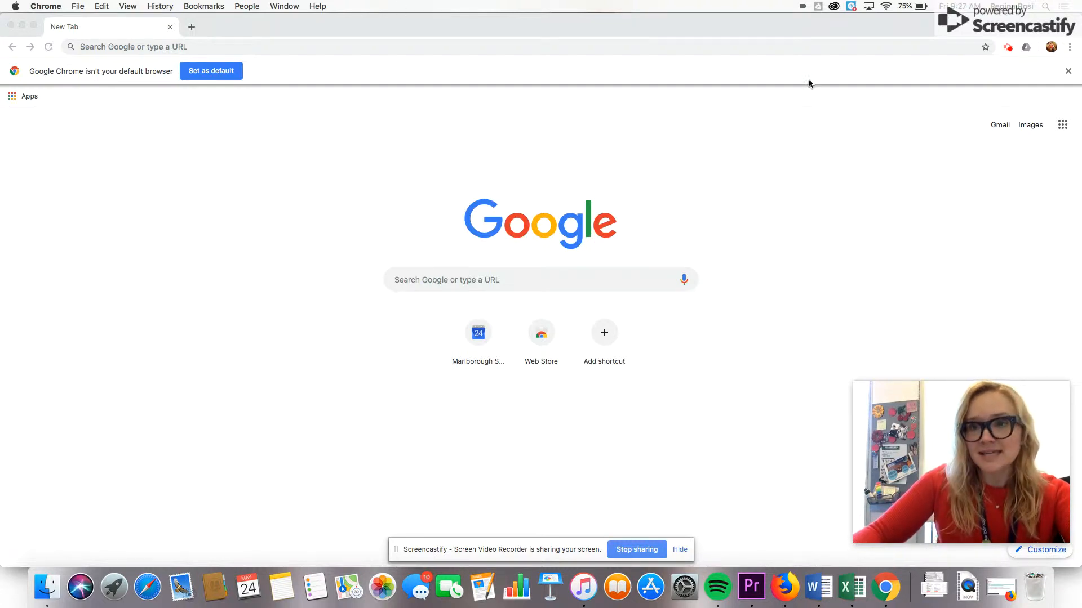
Open Google Calendar from the Google apps on the new tab page.
left_click(1062, 129)
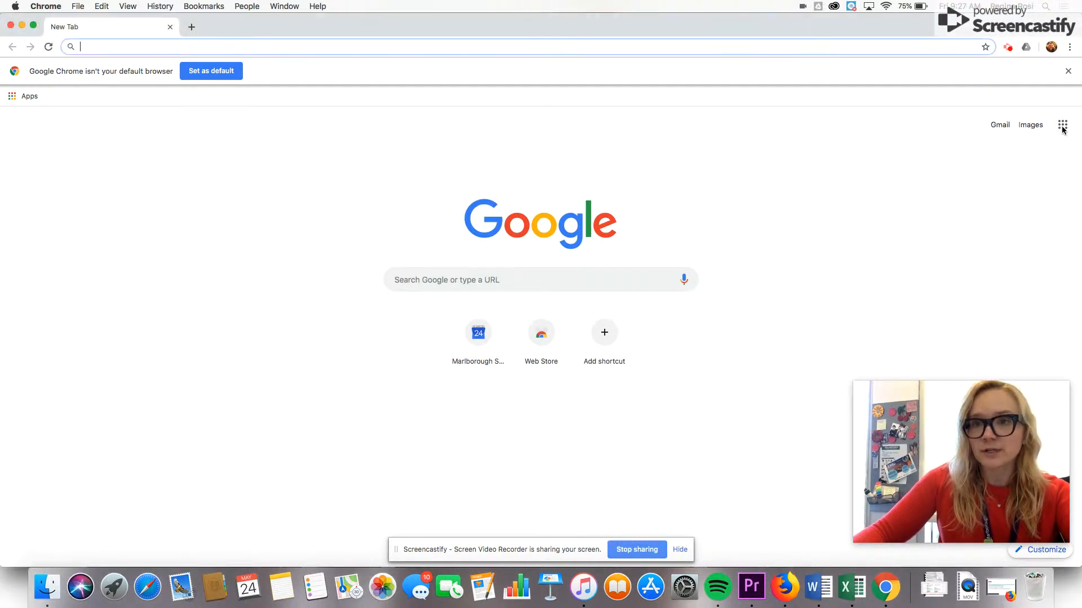
left_click(1062, 129)
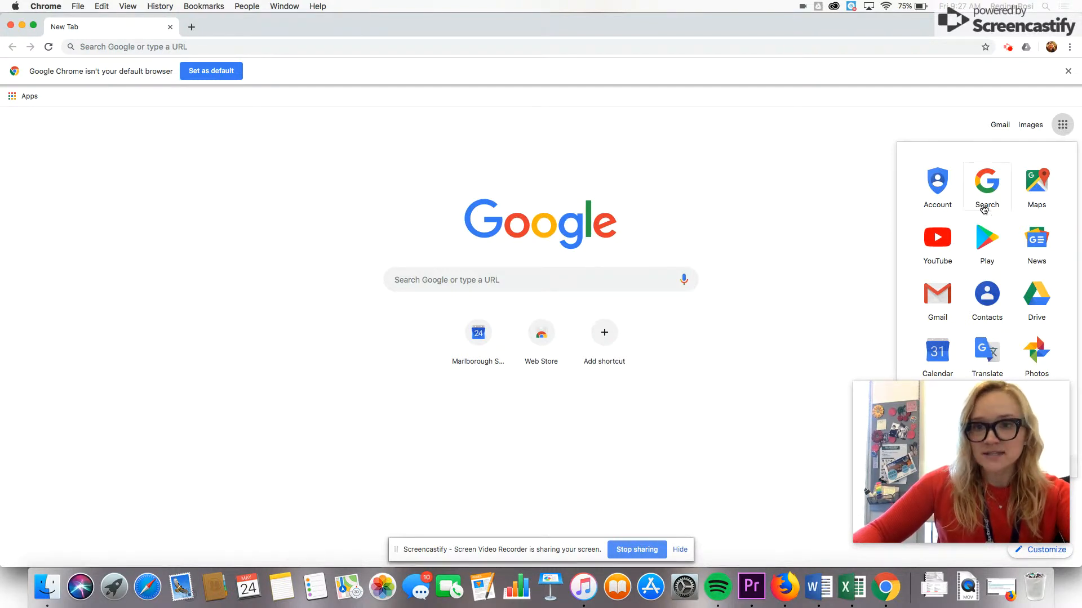
left_click(939, 351)
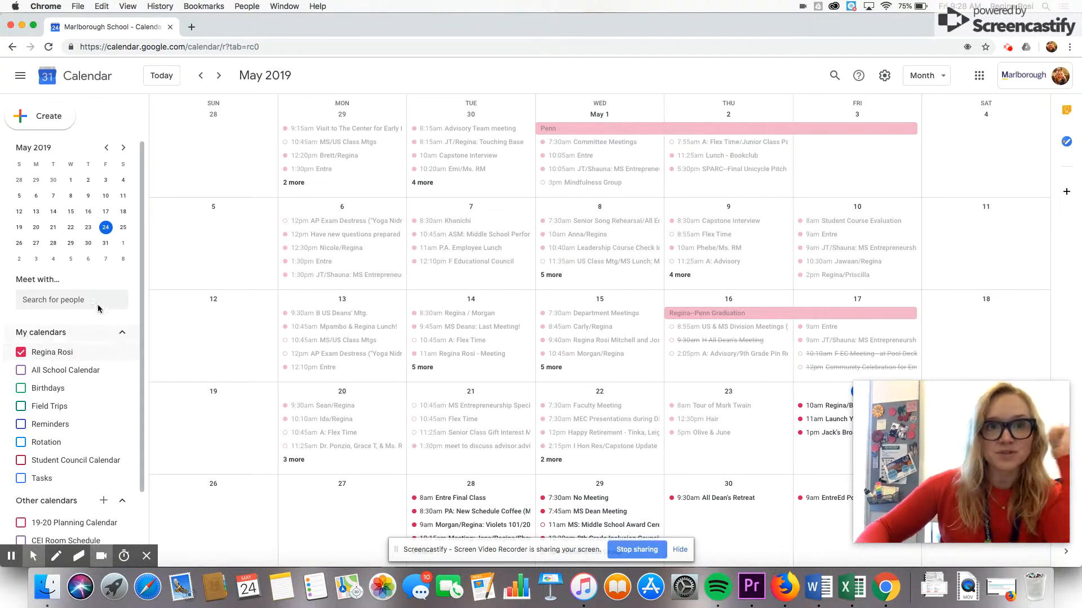
Create a new event with its full set of options and add the first colleague as a guest.
left_click(48, 118)
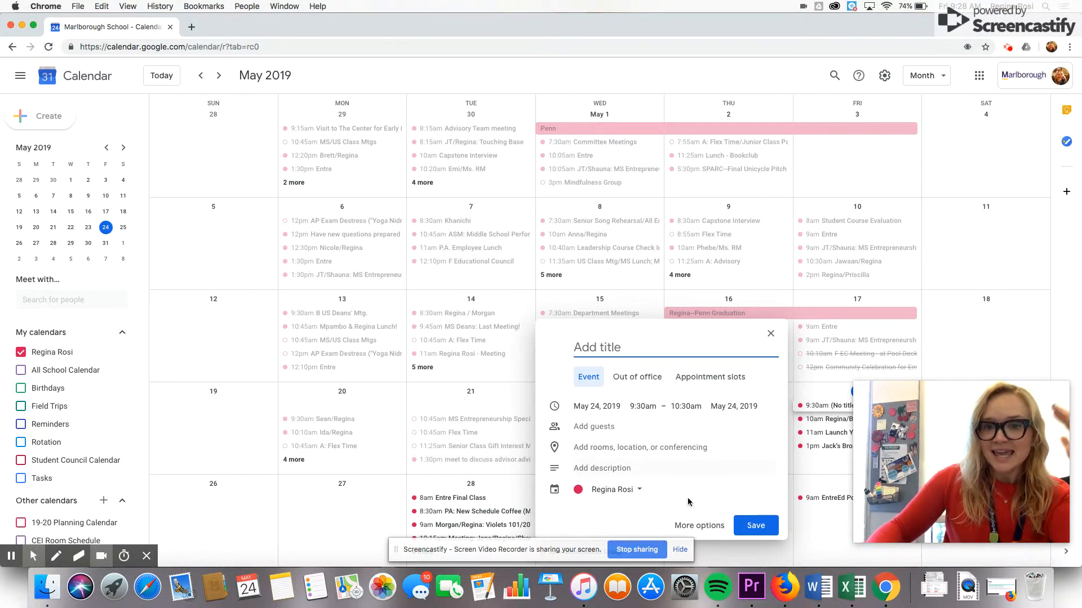
left_click(685, 527)
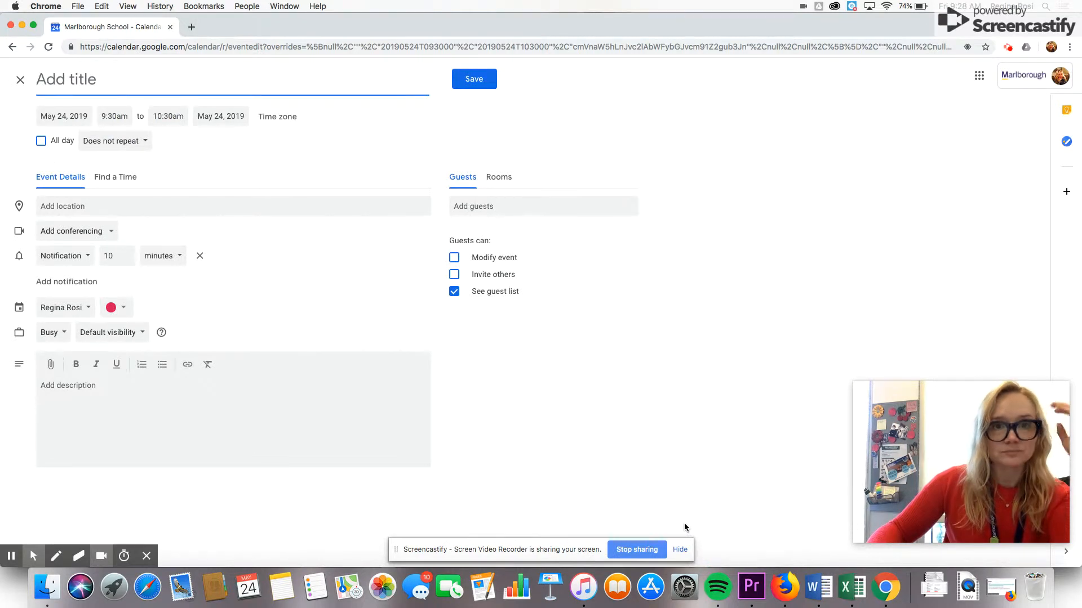
left_click(477, 207)
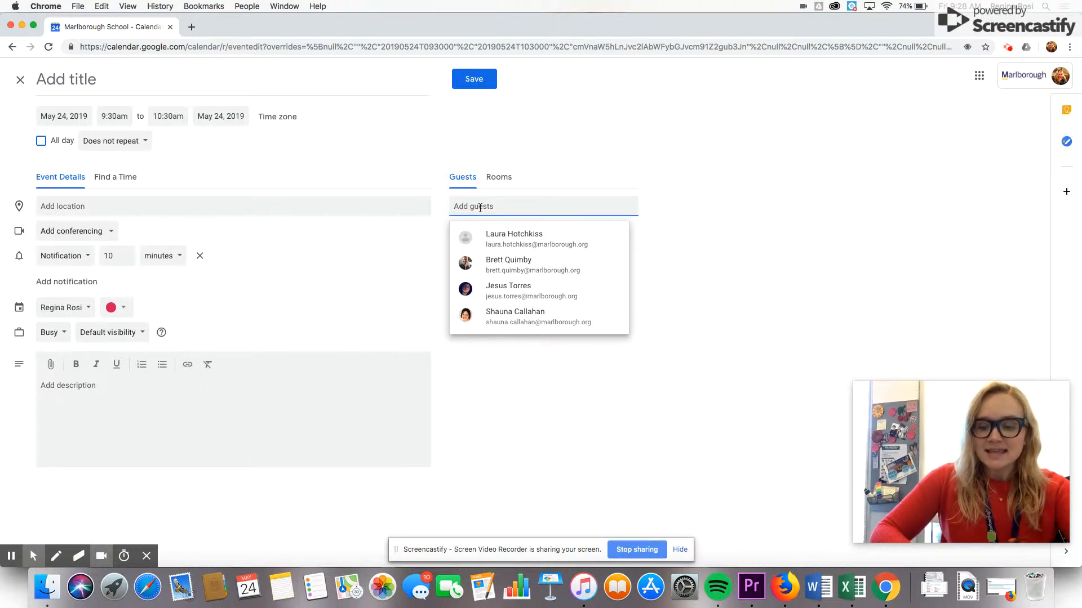
type("brett")
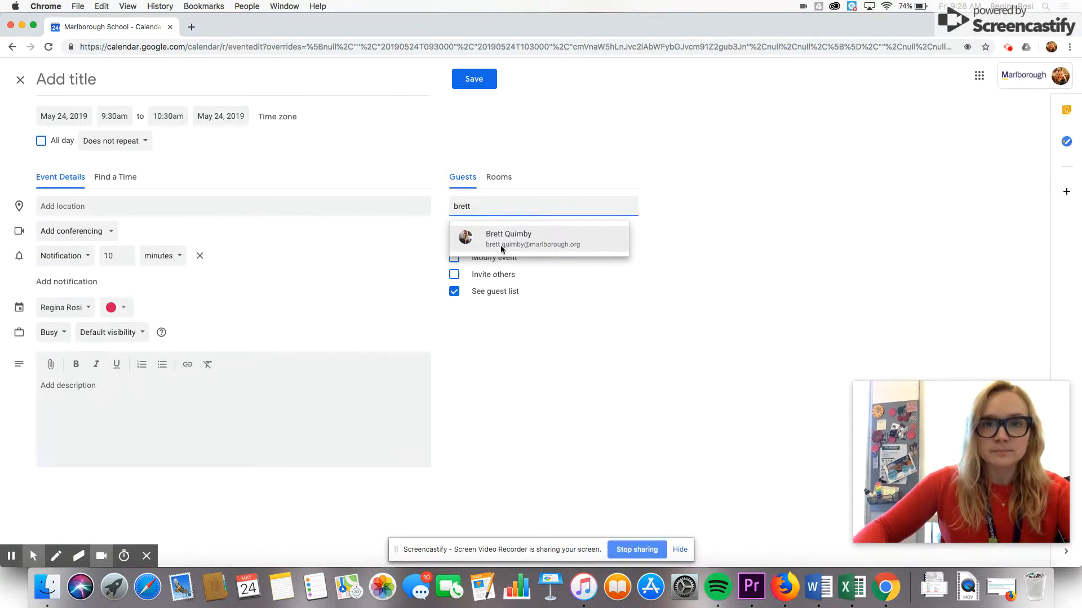
left_click(501, 244)
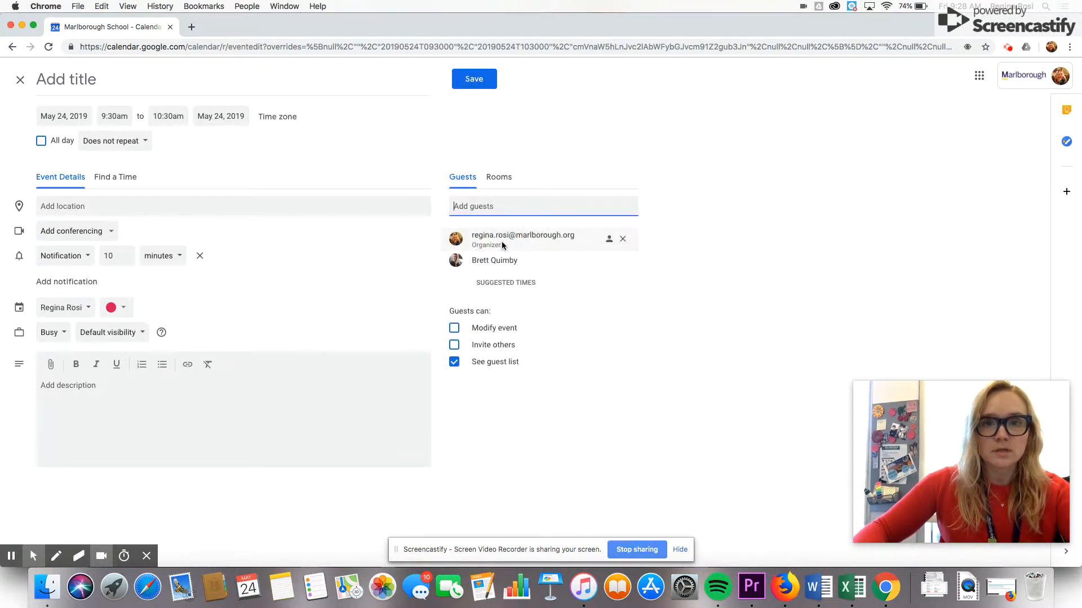
Title the event "Student Life Schedule" and set its location to D210.
left_click(152, 87)
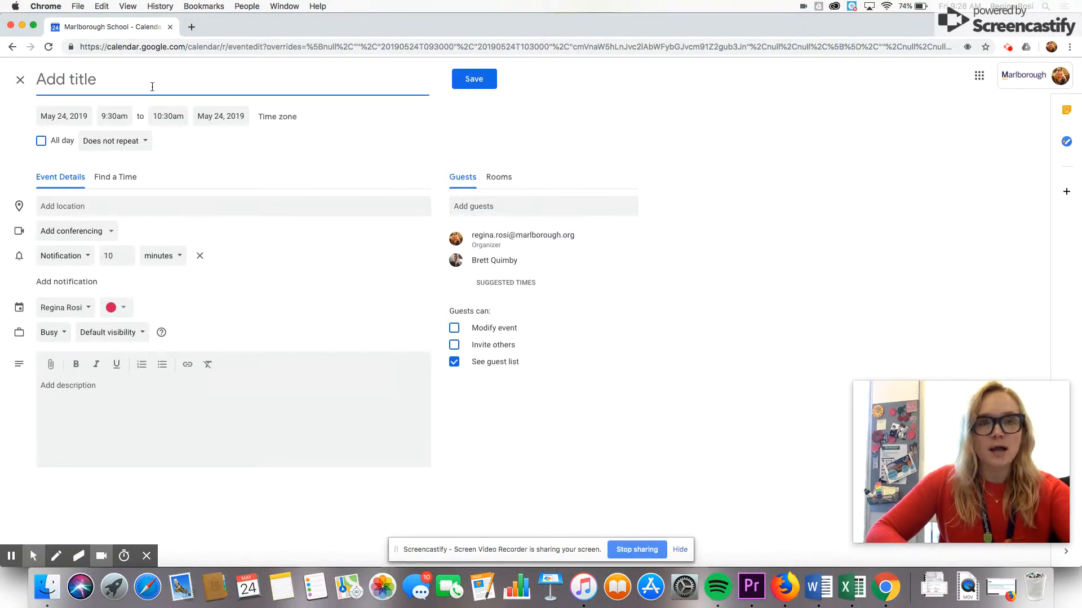
type("Student Life Schedule")
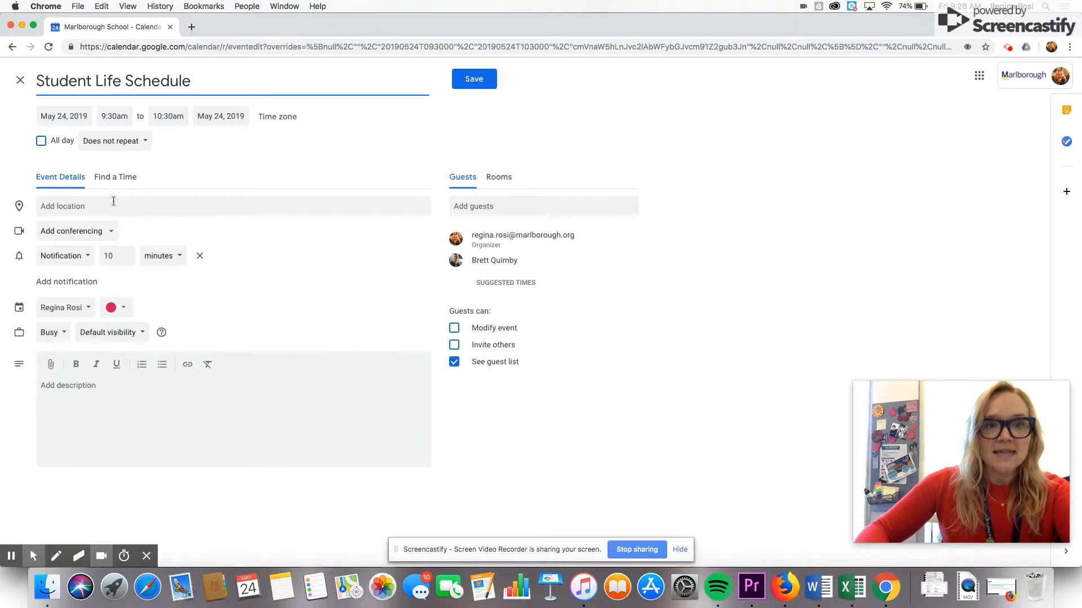
left_click(113, 201)
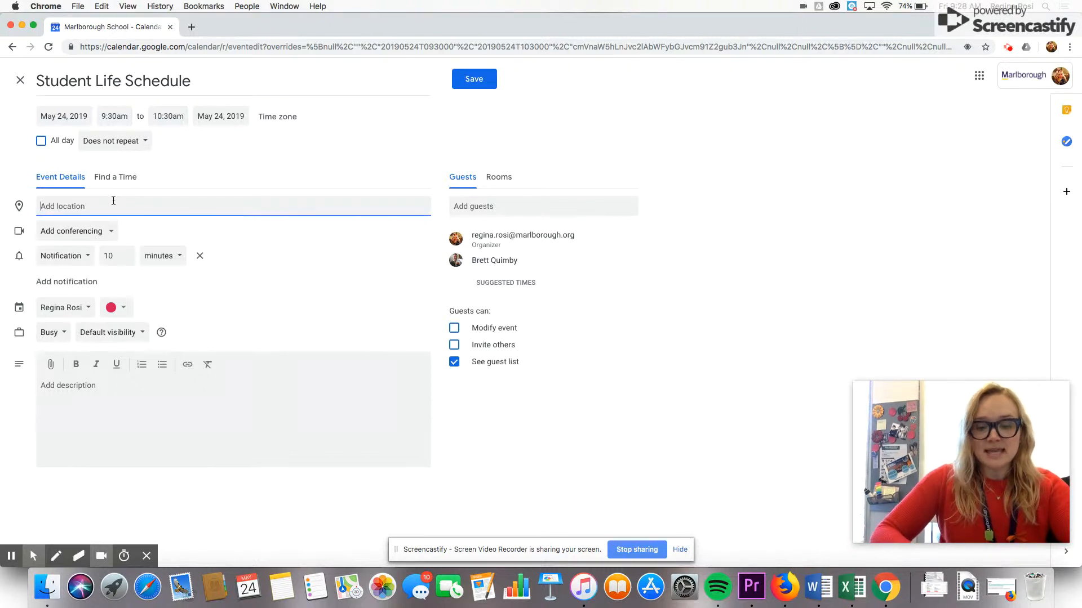
type("D210")
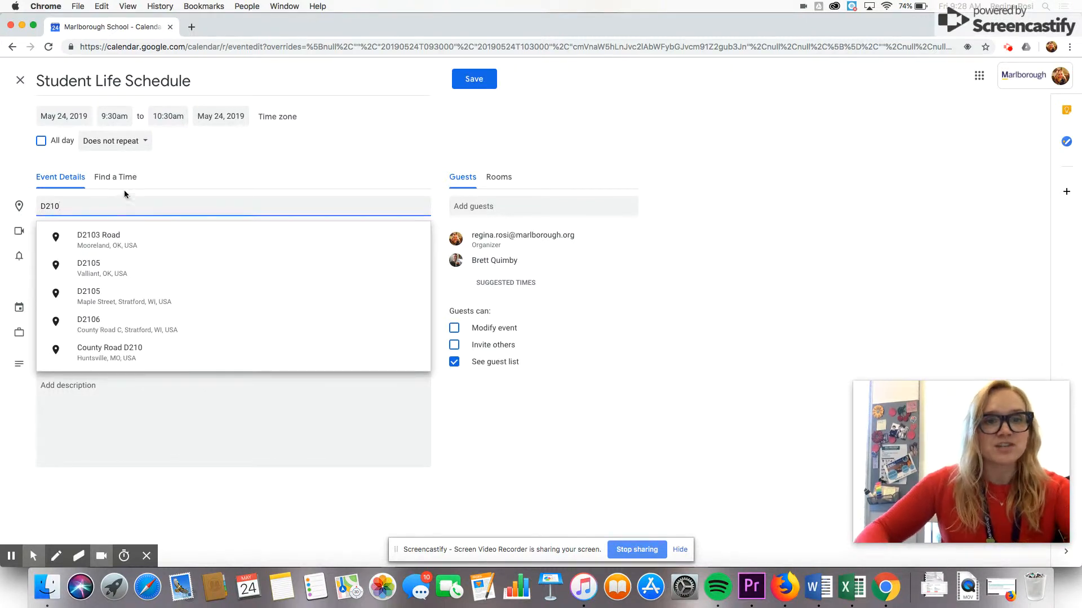
left_click(242, 178)
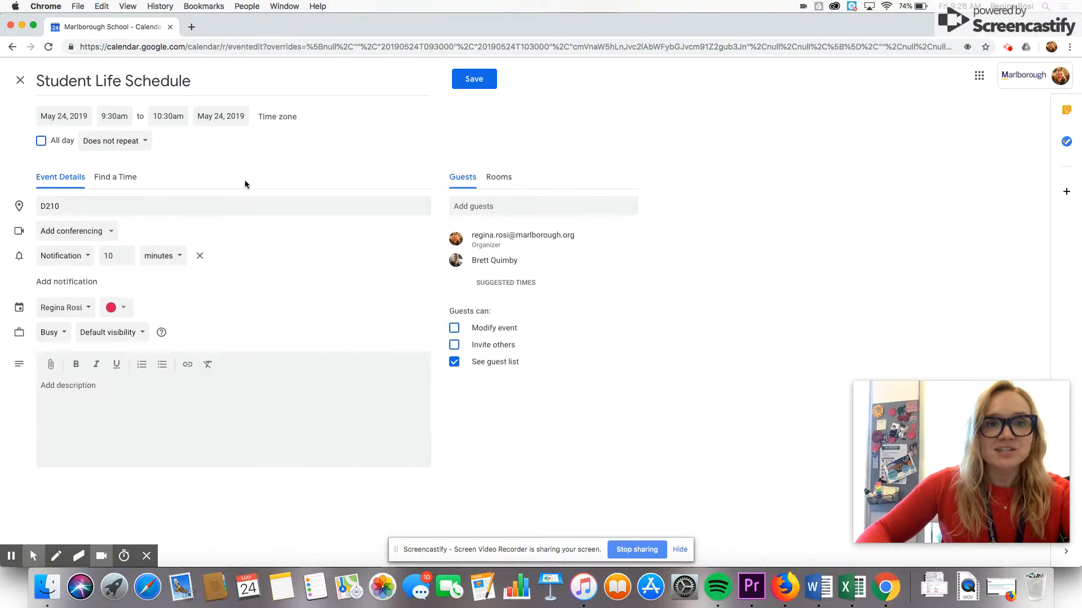
Move the event to May 28, 2019 and compare the organizer's and guest's availability that day.
left_click(71, 117)
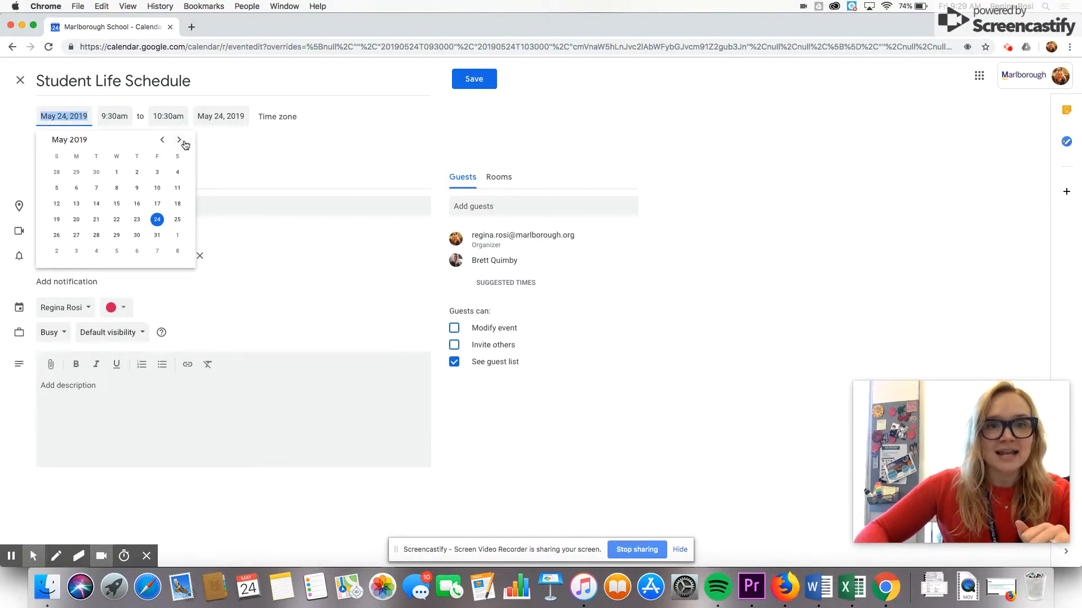
left_click(97, 235)
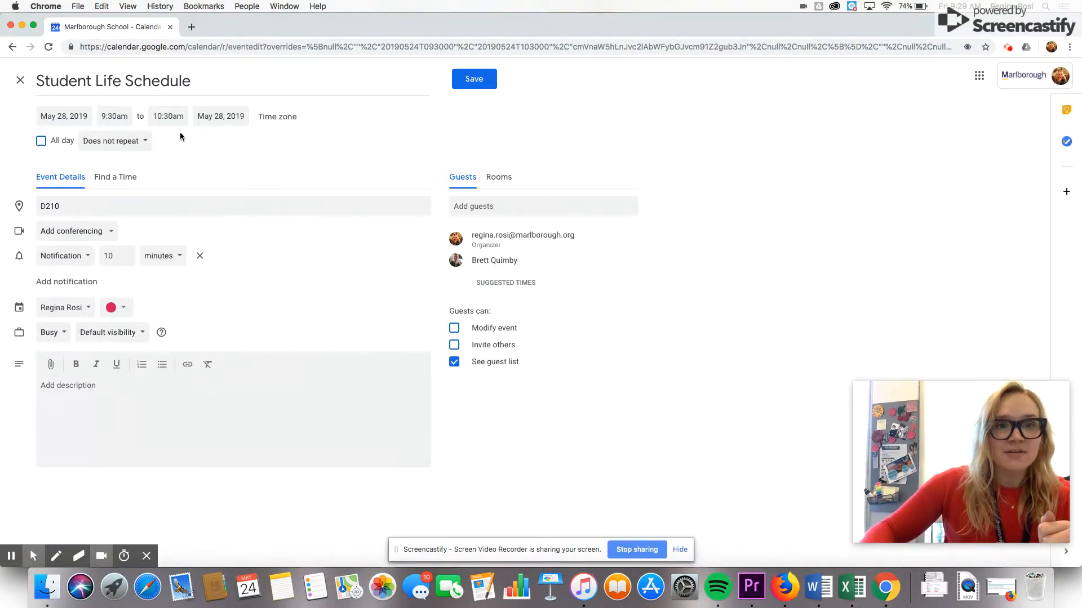
left_click(131, 178)
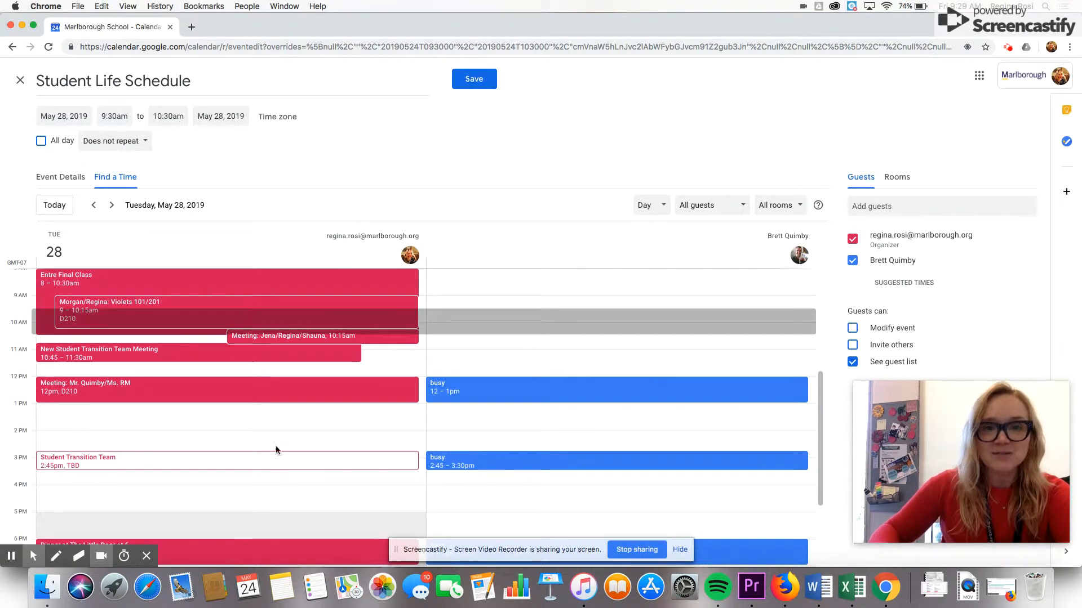
mouse_move(373, 455)
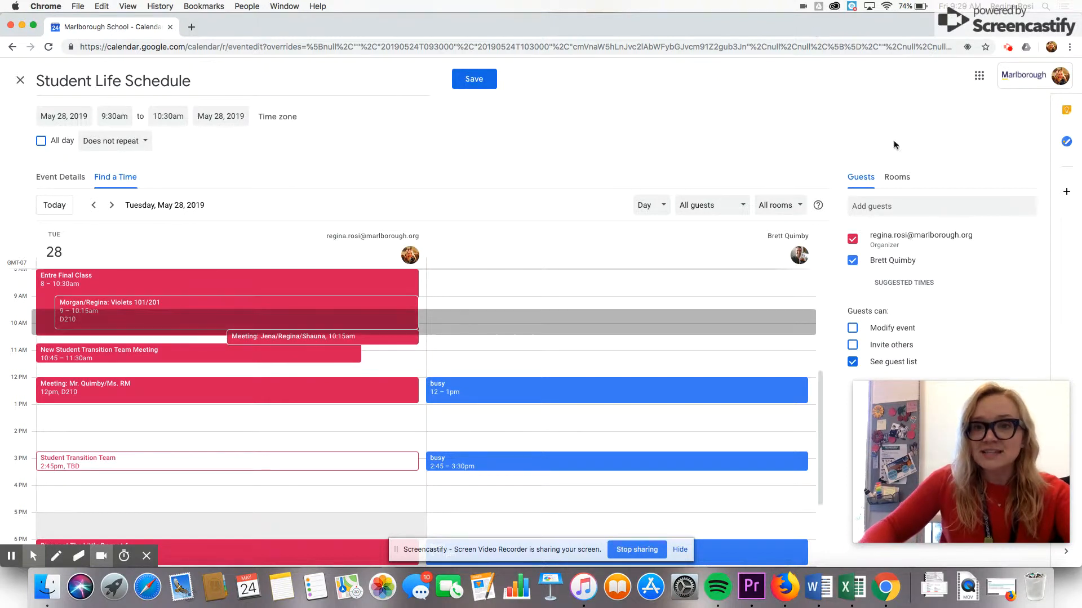
Add two more colleagues as guests so their schedules are included in the availability comparison.
left_click(881, 201)
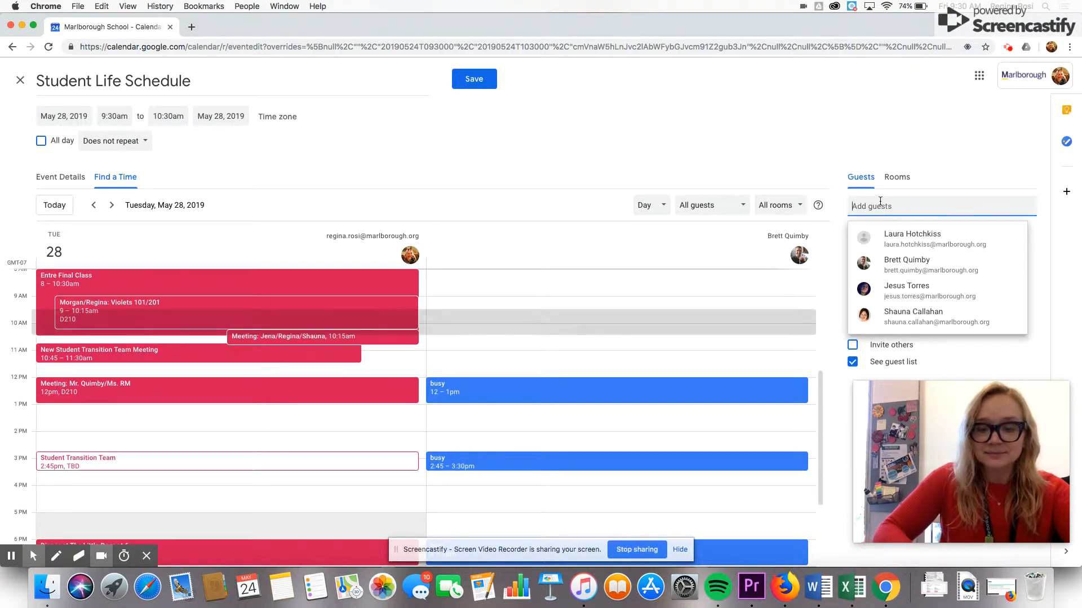
type("wr")
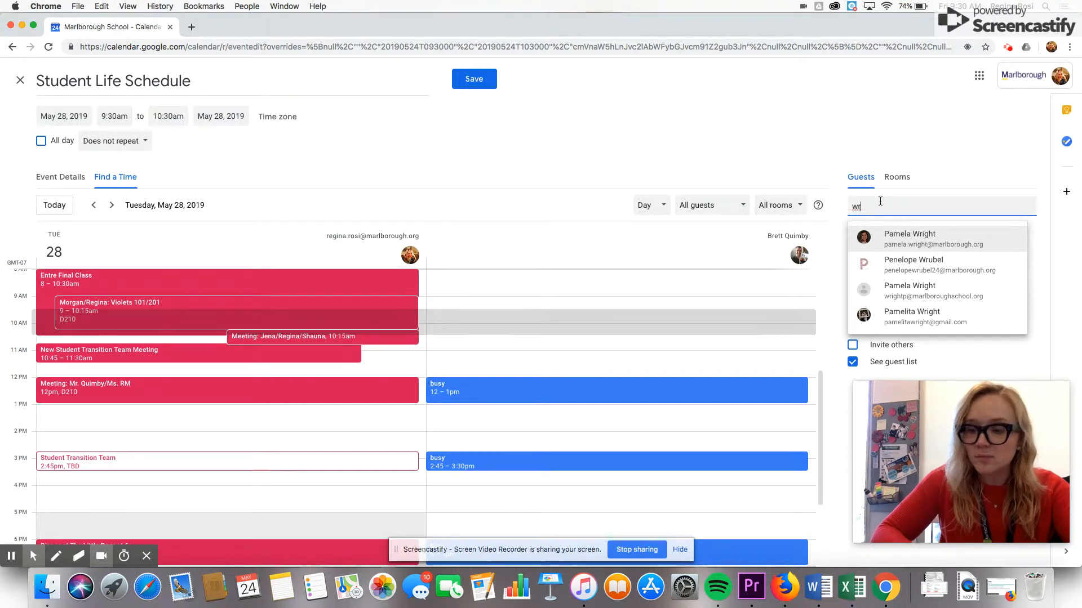
left_click(893, 237)
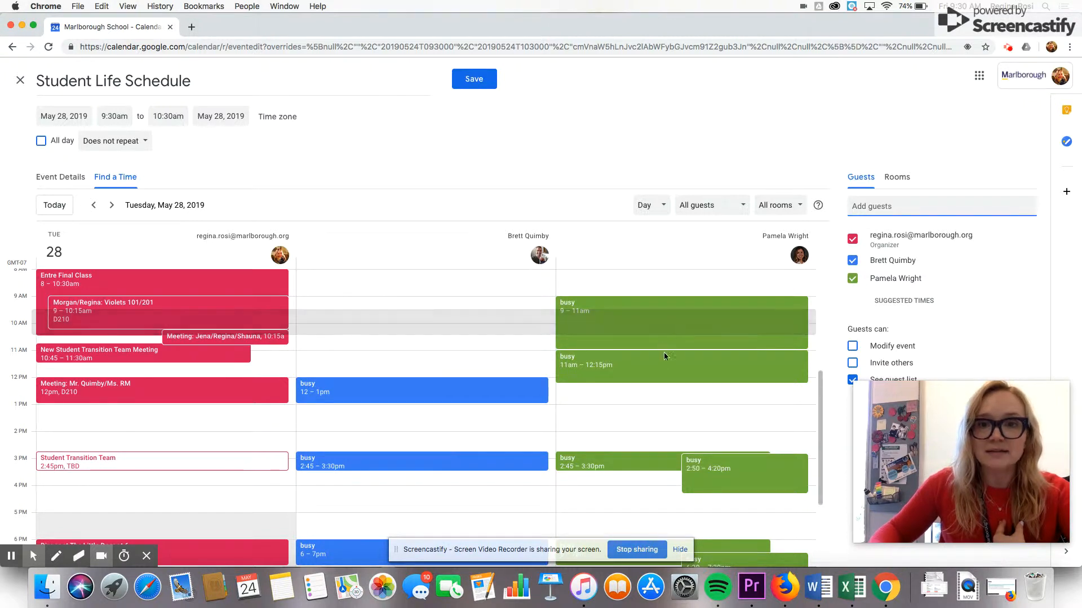
mouse_move(661, 355)
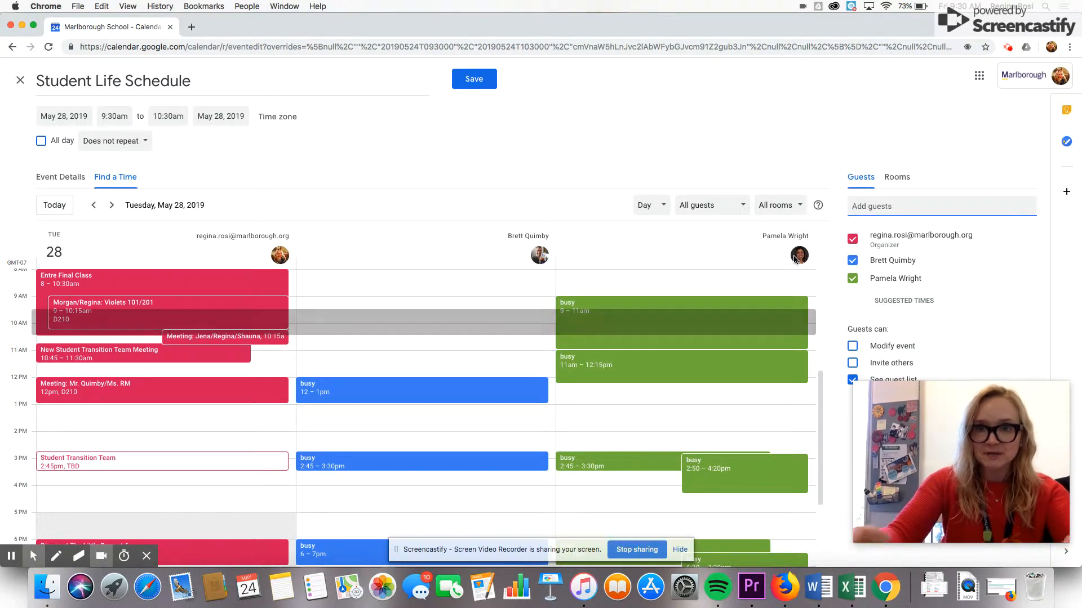
type("pauley")
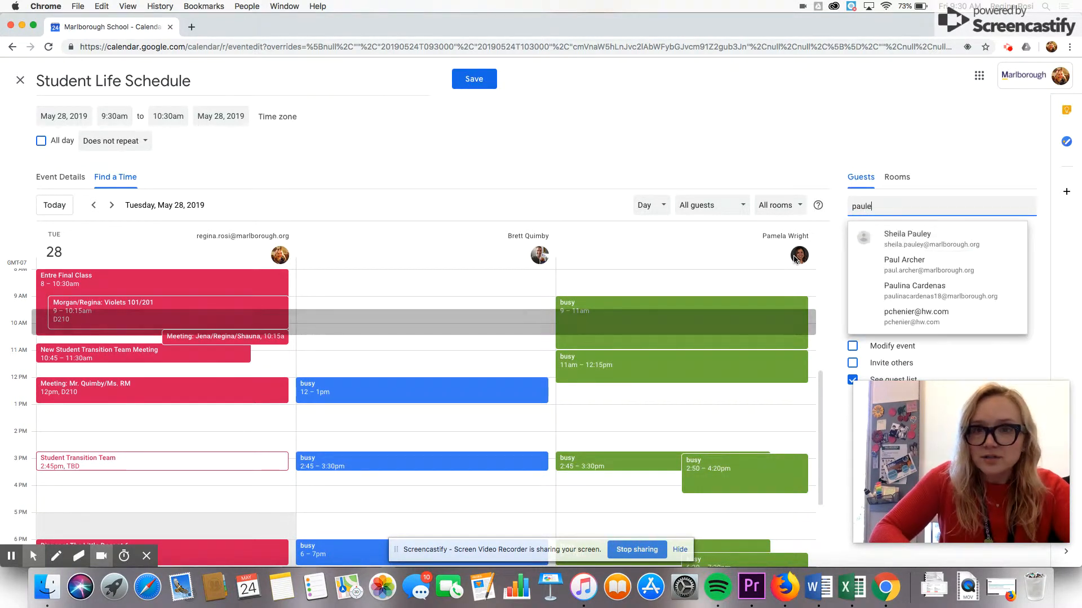
left_click(895, 249)
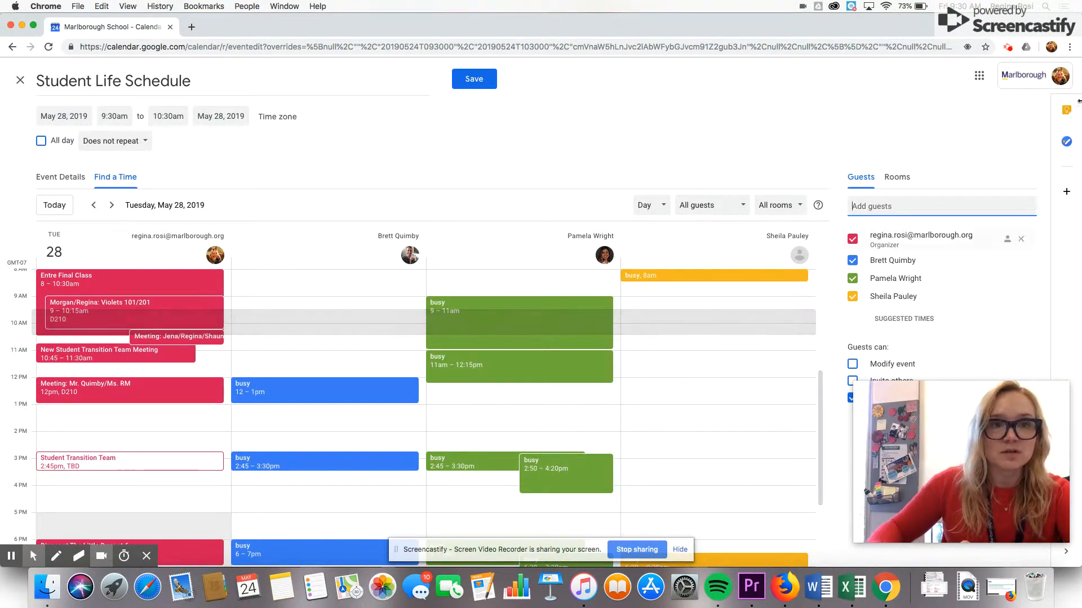
Set the event time from 1:00pm to 1:30pm.
left_click(120, 115)
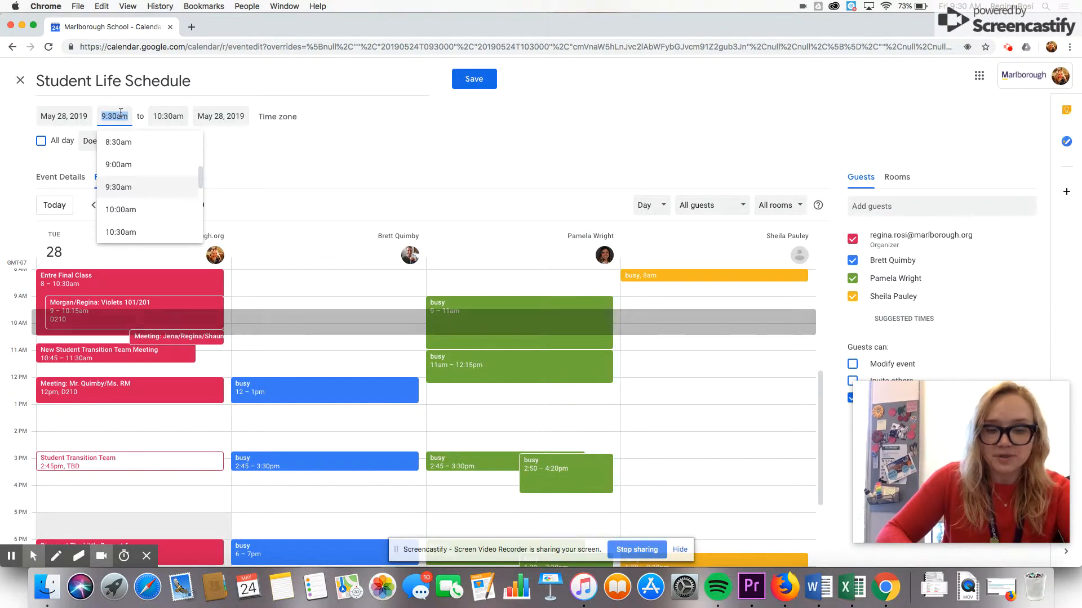
type("1:00p")
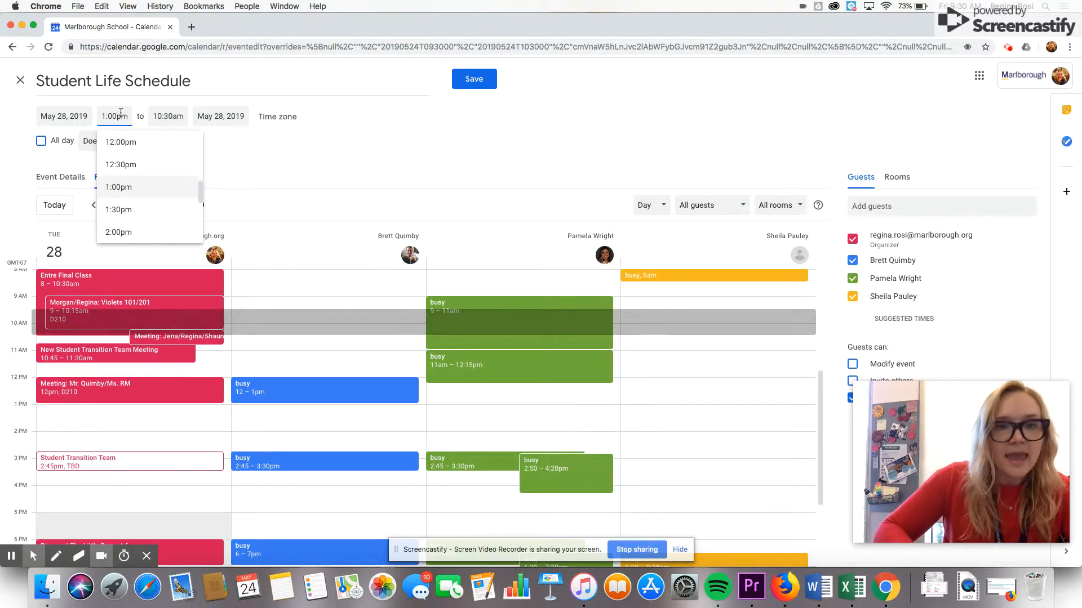
key("Tab")
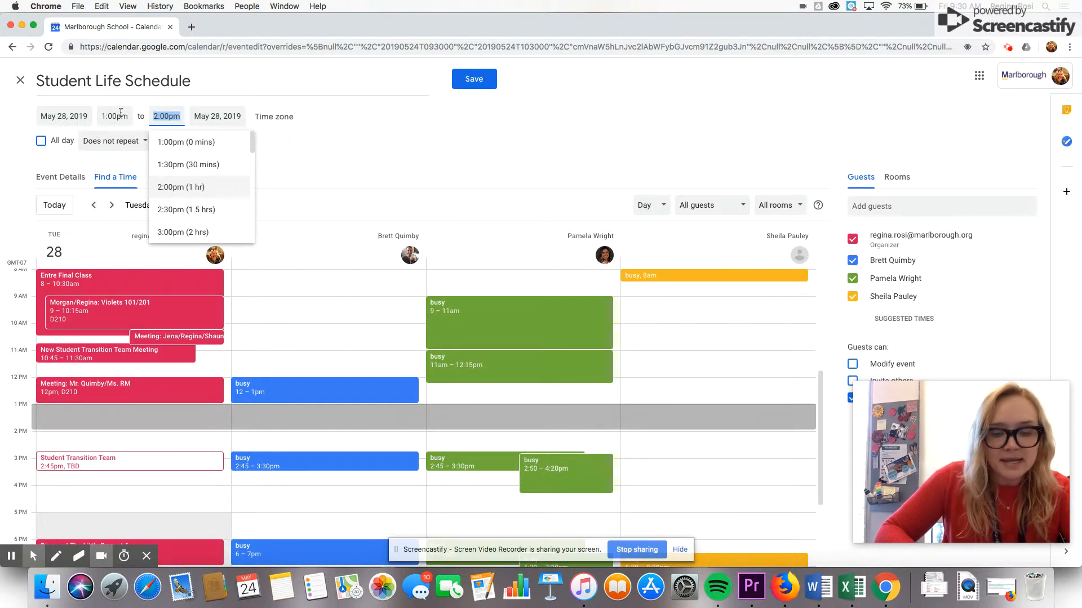
type("1:30")
key("BackSpace")
key("BackSpace")
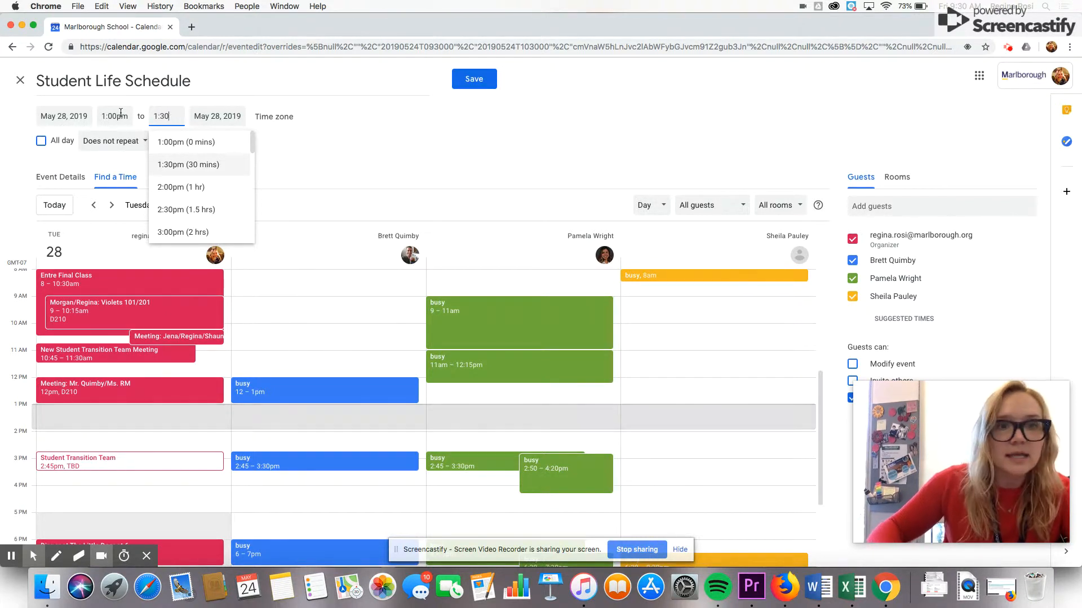
left_click(188, 163)
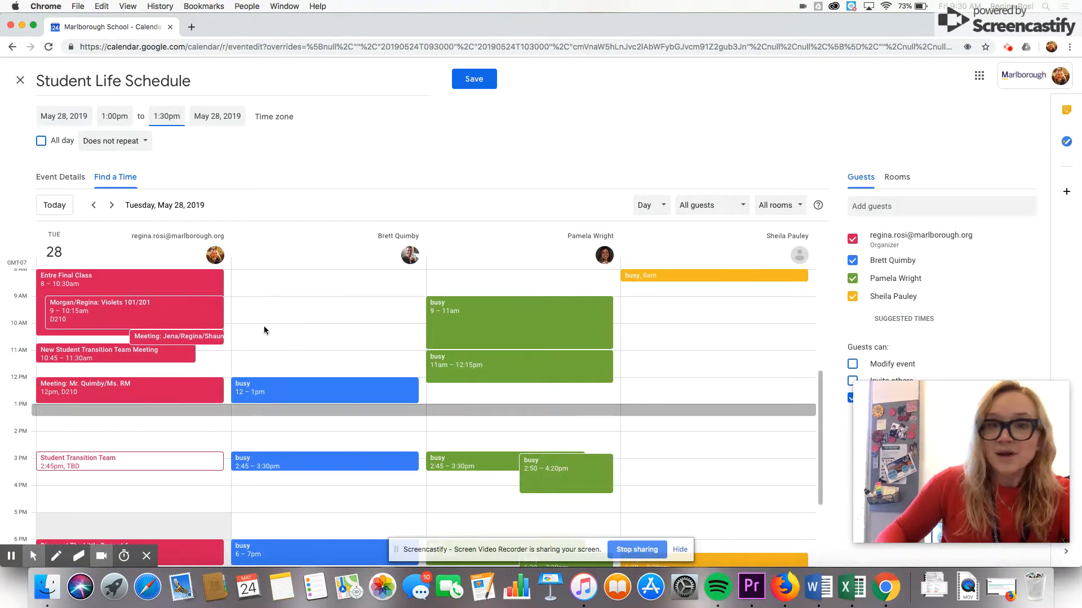
Return to the event details and add the description "Let's get together to discuss A Periods for next year.".
left_click(81, 184)
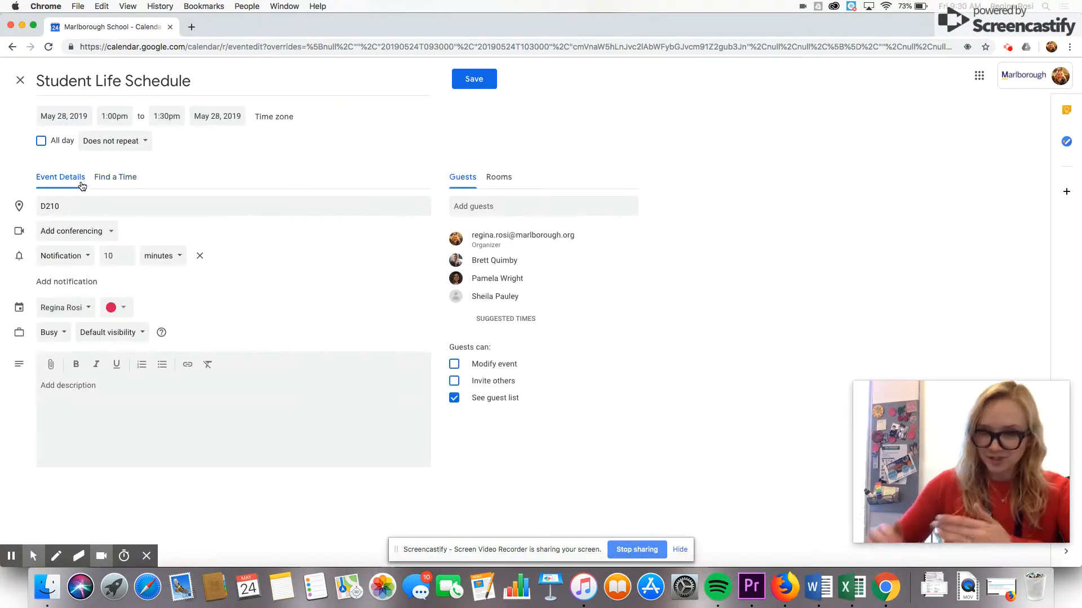
left_click(121, 404)
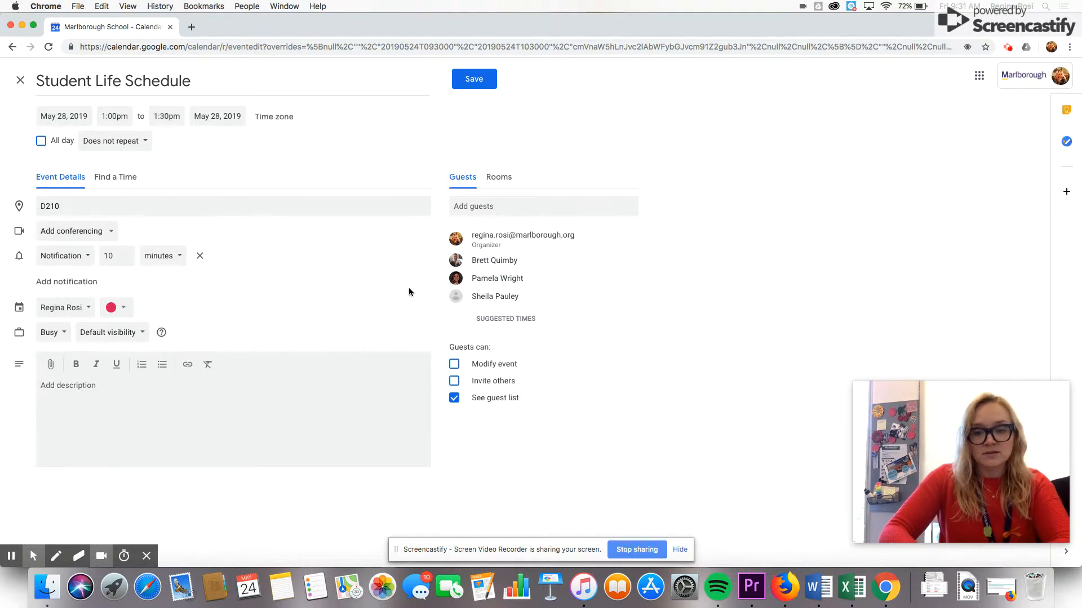
type("Let's g")
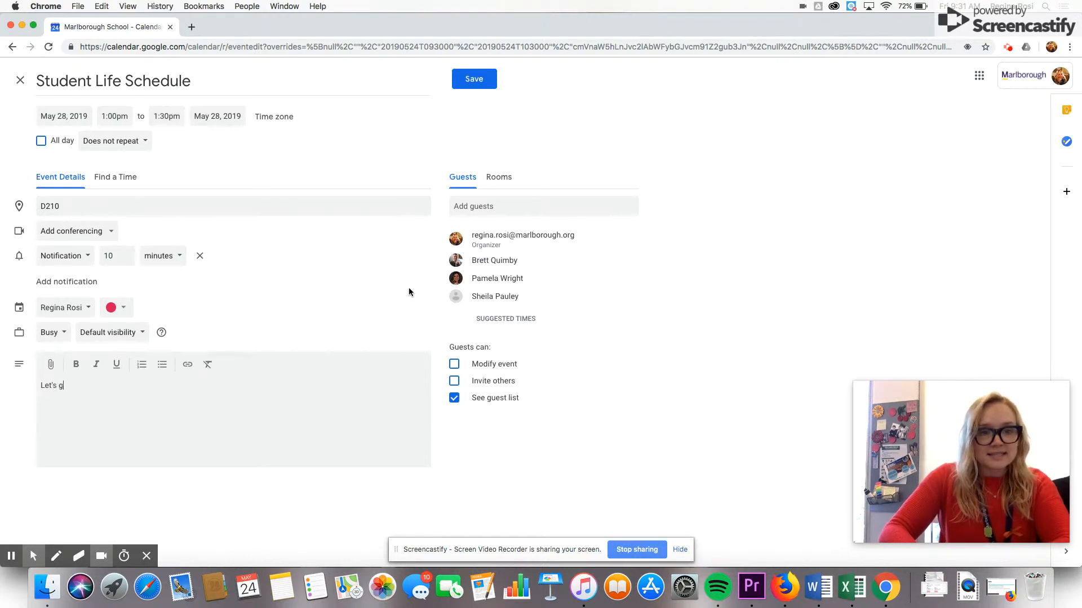
type("et together to discuss ")
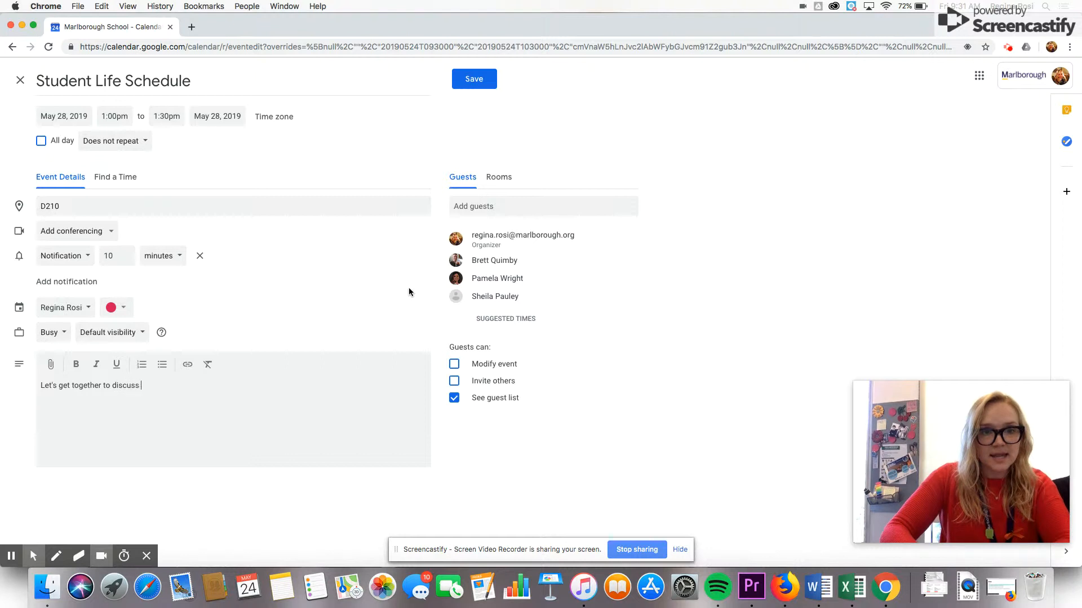
type("A Periods for next year.")
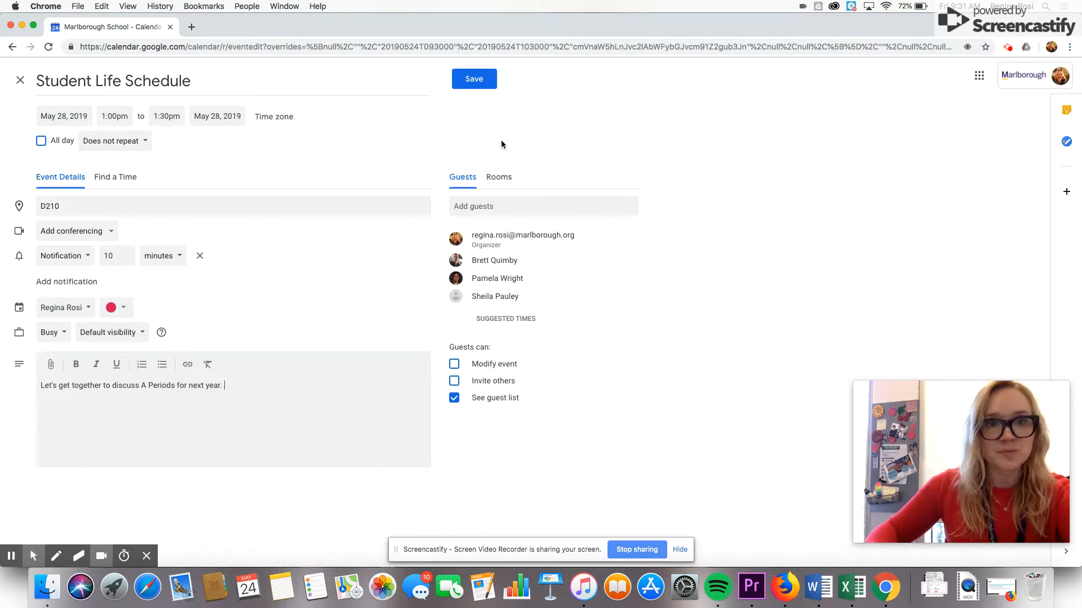
Start saving the event, but cancel the changes instead of sending invitation emails to the guests.
left_click(476, 82)
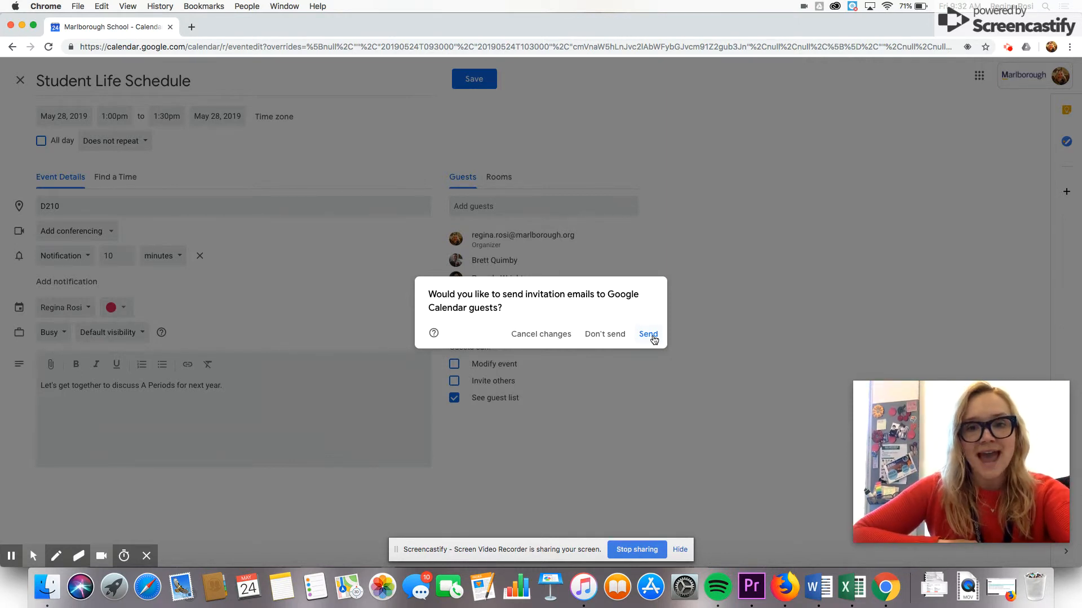
left_click(544, 333)
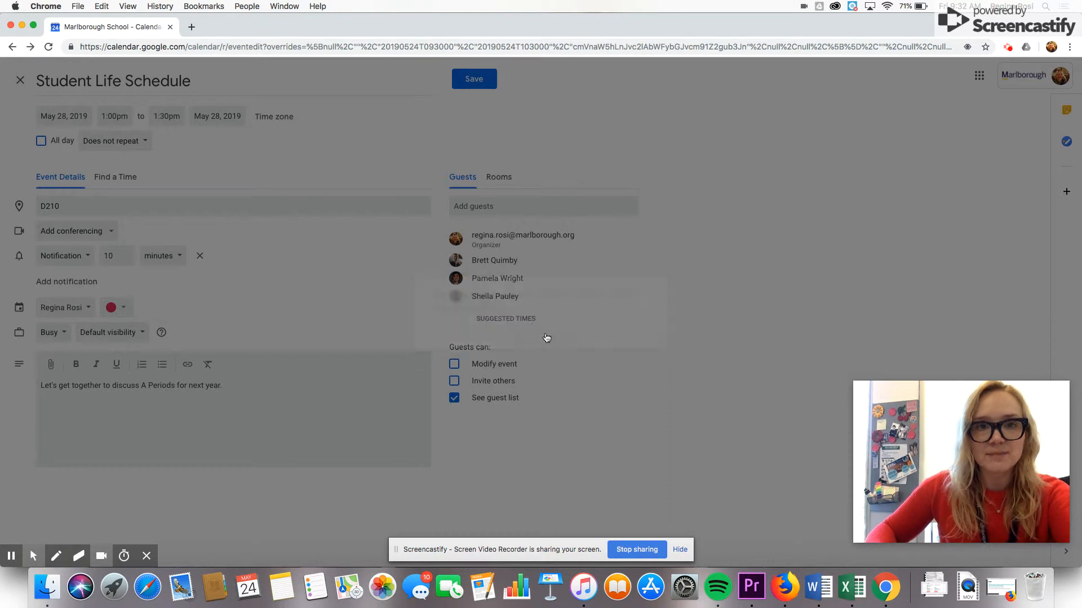